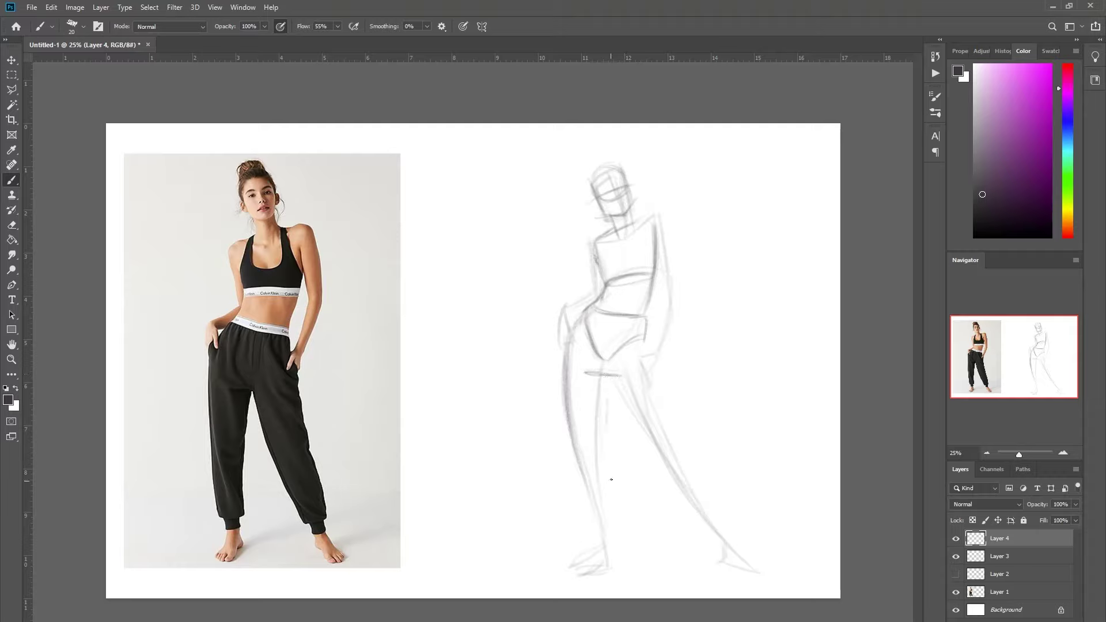
- Rough in the loose pant outline, cuff and foot of the figure's straighter leg
left_click_drag(605, 403, 616, 526)
mouse_move(569, 418)
left_mouse_down()
mouse_move(586, 534)
mouse_move(601, 552)
left_mouse_up()
mouse_move(606, 523)
left_mouse_down()
mouse_move(604, 580)
mouse_move(610, 544)
left_mouse_up()
left_click_drag(587, 580, 609, 543)
- Rough in the pant outline, cuff and foot of the figure's outstretched leg
left_click_drag(612, 385, 706, 539)
left_click_drag(668, 496, 728, 541)
left_click_drag(644, 323, 707, 532)
mouse_move(644, 398)
left_mouse_down()
mouse_move(722, 524)
mouse_move(723, 570)
left_mouse_up()
mouse_move(721, 571)
left_mouse_down()
mouse_move(738, 555)
mouse_move(728, 576)
mouse_move(759, 572)
left_mouse_up()
left_click_drag(720, 570, 741, 573)
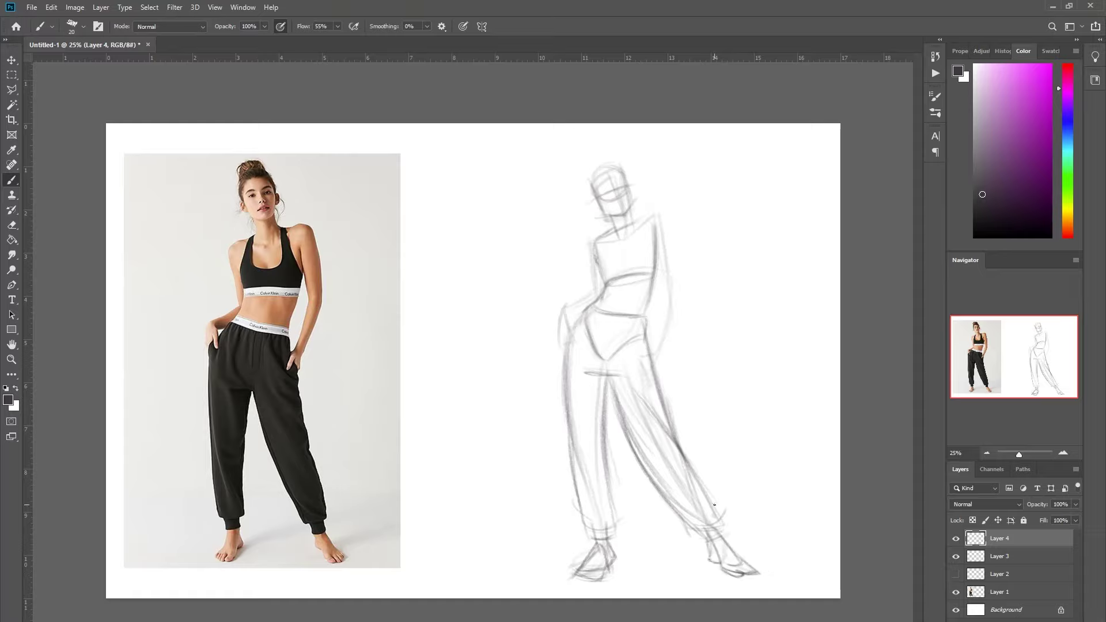
- Strengthen the rough sketch of the bent arm and the hand resting on the hip
left_click_drag(596, 248, 584, 298)
mouse_move(599, 290)
left_mouse_down()
mouse_move(558, 309)
mouse_move(570, 319)
mouse_move(559, 325)
mouse_move(578, 330)
mouse_move(563, 354)
left_mouse_up()
left_click_drag(568, 314, 582, 348)
left_click_drag(562, 340, 567, 364)
- Rough in the volume of the other arm, from the shoulder past the elbow to the hand at the pocket
left_click_drag(656, 233, 659, 288)
left_click_drag(656, 279, 675, 295)
left_click_drag(663, 212, 665, 254)
mouse_move(660, 258)
left_mouse_down()
mouse_move(663, 221)
mouse_move(679, 311)
mouse_move(648, 367)
left_mouse_up()
mouse_move(662, 296)
left_mouse_down()
mouse_move(643, 352)
mouse_move(640, 375)
mouse_move(652, 376)
left_mouse_up()
left_click_drag(660, 339, 654, 376)
left_click_drag(657, 272, 642, 339)
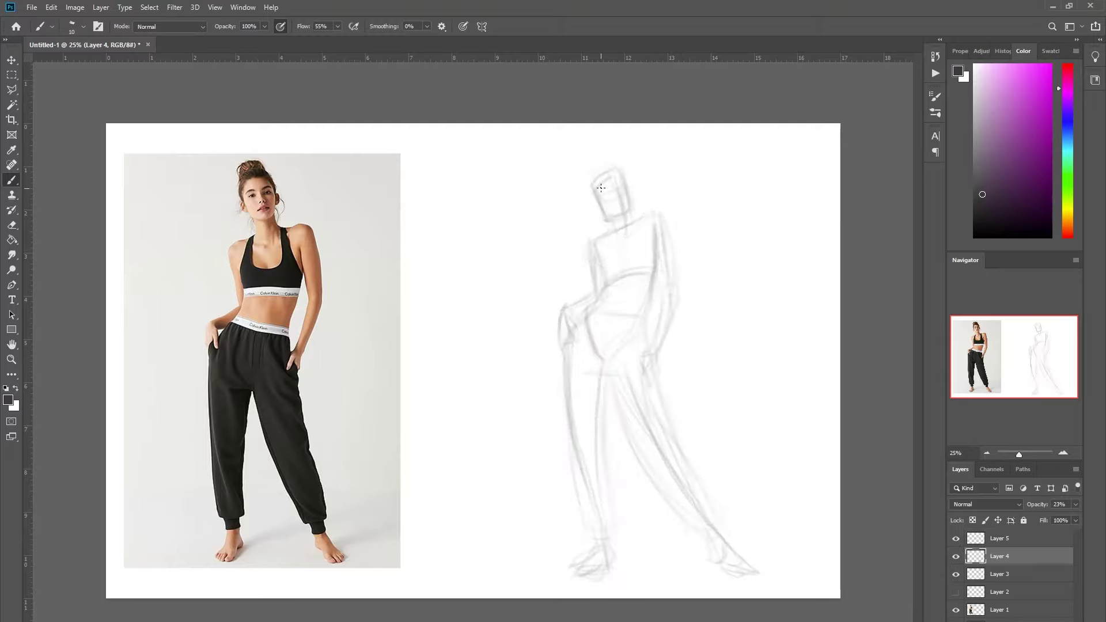
- On Layer 5, sketch the face outline, hairline and facial features in dark purple with a smaller brush
left_click(999, 538)
key("ctrl+z")
left_click(1000, 195)
left_click_drag(596, 174, 594, 189)
key("bracketleft")
key("bracketleft")
key("ctrl+plus")
mouse_move(646, 119)
left_mouse_down()
mouse_move(653, 167)
mouse_move(682, 137)
mouse_move(648, 133)
mouse_move(671, 133)
left_mouse_up()
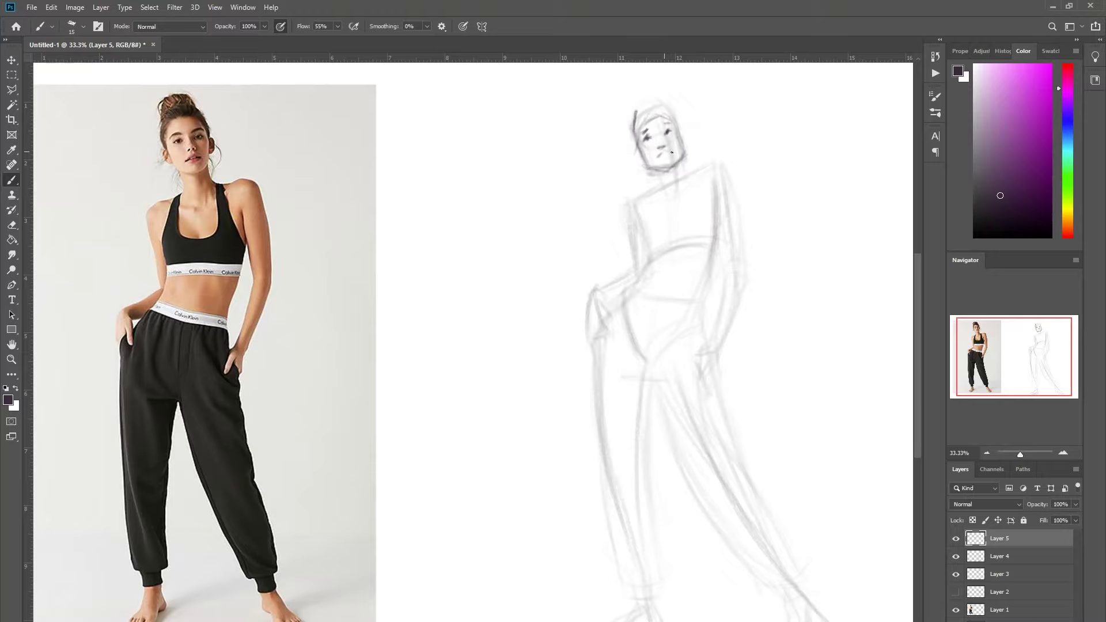
left_click_drag(668, 148, 660, 154)
- Mirror the canvas horizontally and refine the head outline, neck and hair of the figure
key("b")
key("ctrl+shift+h")
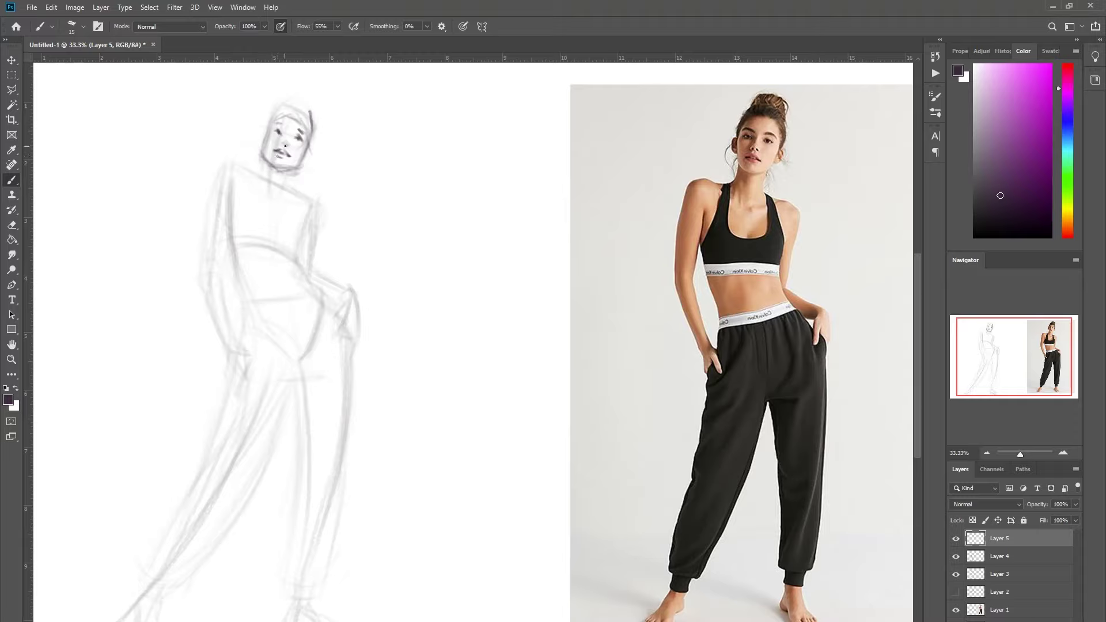
mouse_move(272, 113)
left_mouse_down()
mouse_move(306, 111)
mouse_move(268, 119)
mouse_move(262, 137)
mouse_move(309, 153)
mouse_move(267, 137)
mouse_move(297, 168)
left_mouse_up()
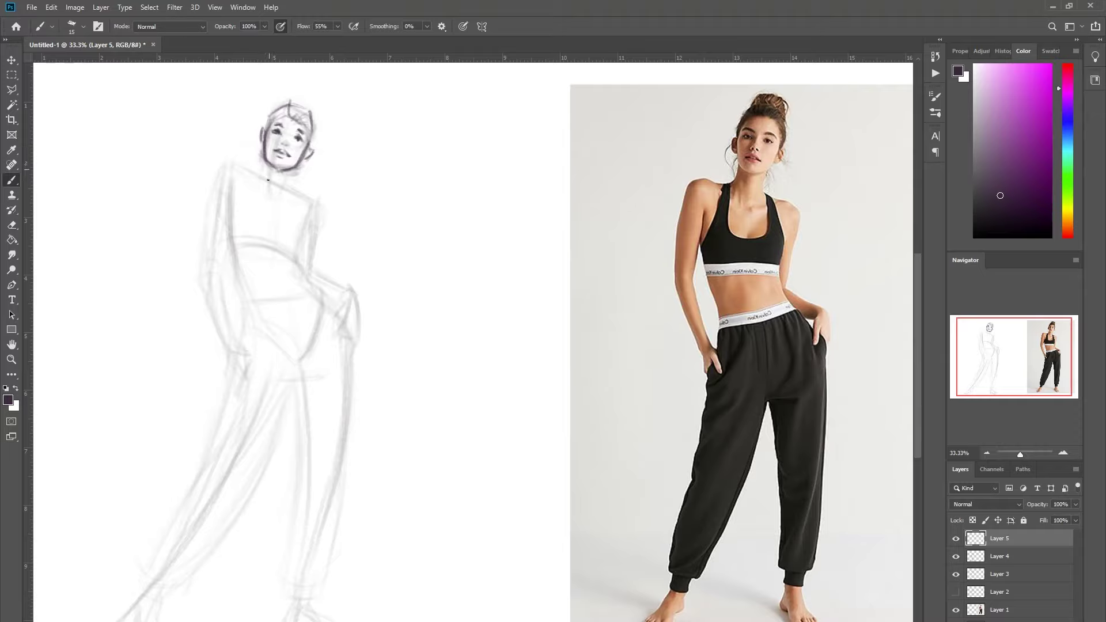
left_click_drag(286, 196, 293, 166)
mouse_move(280, 112)
left_mouse_down()
mouse_move(299, 89)
mouse_move(310, 101)
left_mouse_up()
left_click_drag(309, 113, 311, 129)
- Draw the shoulder line and the sports top with its straps, scooped neckline and lower band
left_click_drag(248, 177, 262, 186)
mouse_move(258, 179)
left_mouse_down()
mouse_move(257, 219)
mouse_move(288, 222)
left_mouse_up()
left_click_drag(249, 203, 278, 222)
left_click_drag(288, 177, 293, 223)
left_click_drag(252, 176, 231, 228)
left_click_drag(294, 187, 301, 244)
mouse_move(235, 224)
left_mouse_down()
mouse_move(226, 260)
mouse_move(300, 262)
left_mouse_up()
left_click_drag(229, 249, 300, 246)
- Outline the straighter arm from the shoulder down to the hand at the pocket
mouse_move(232, 168)
left_mouse_down()
mouse_move(215, 233)
mouse_move(220, 177)
mouse_move(199, 277)
left_mouse_up()
left_click_drag(200, 279, 224, 344)
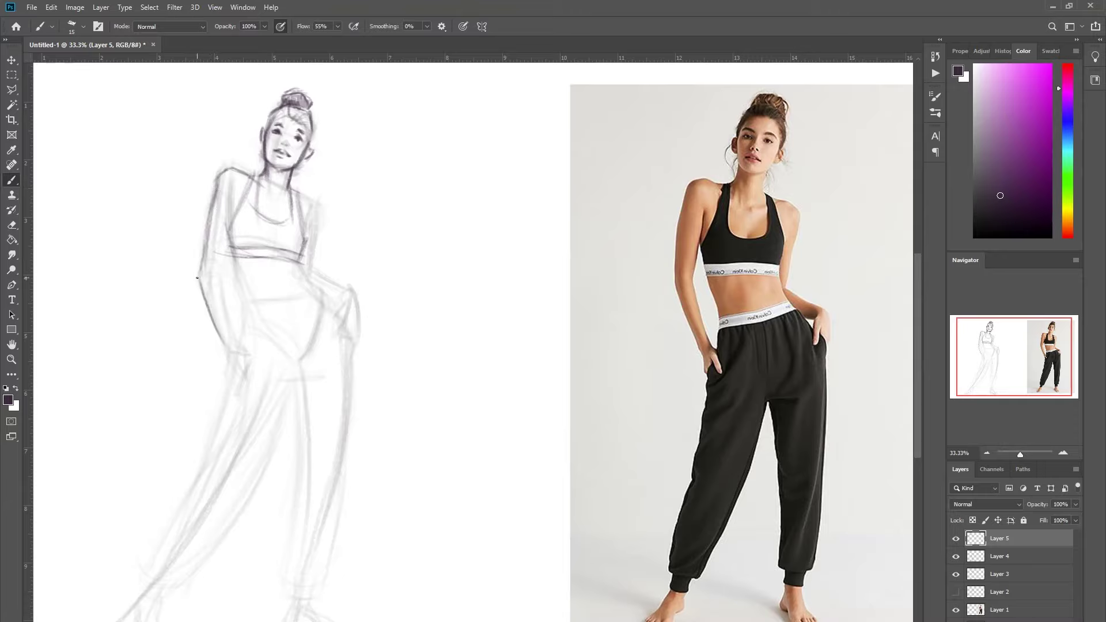
left_click_drag(231, 199, 222, 317)
mouse_move(220, 278)
left_mouse_down()
mouse_move(218, 315)
mouse_move(248, 351)
mouse_move(227, 379)
left_mouse_up()
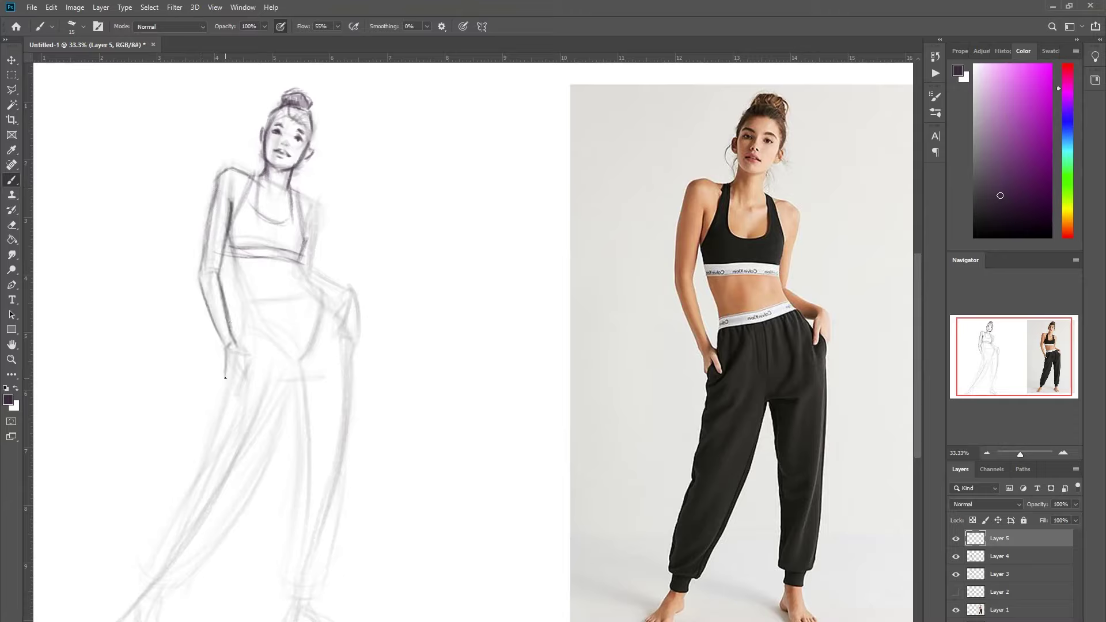
- Draw the sides of the midriff and the pants' waistband, and mirror the canvas back to its original orientation
left_click_drag(228, 223, 248, 299)
left_click_drag(305, 260, 301, 294)
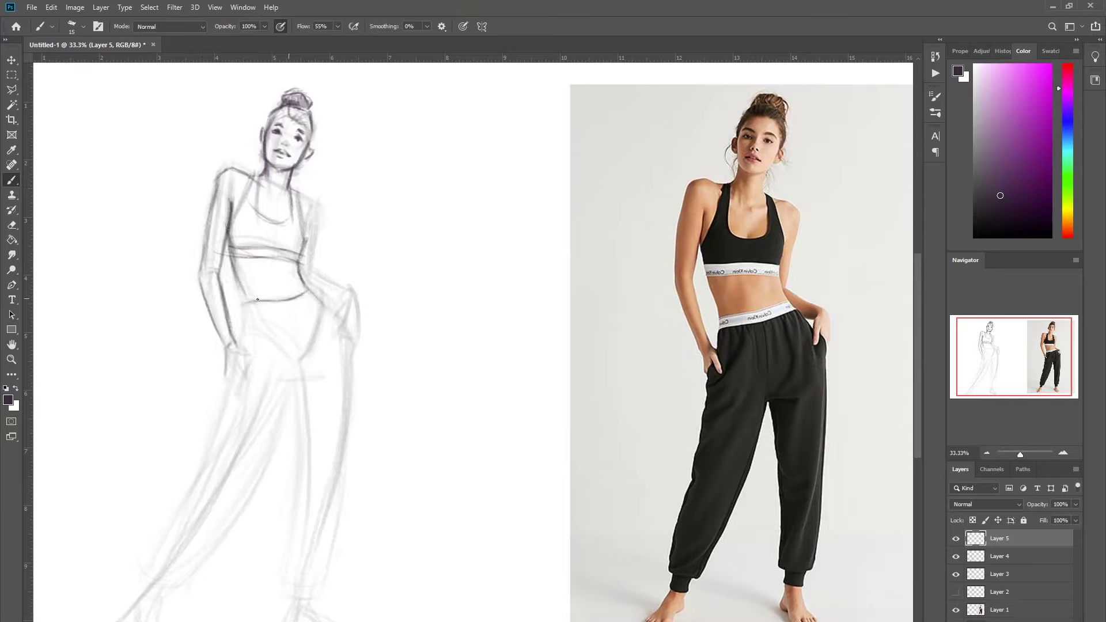
mouse_move(245, 320)
left_mouse_down()
mouse_move(241, 290)
mouse_move(315, 301)
left_mouse_up()
key("ctrl+shift+h")
mouse_move(621, 301)
left_mouse_down()
mouse_move(590, 357)
mouse_move(601, 298)
mouse_move(606, 342)
mouse_move(599, 308)
left_mouse_up()
mouse_move(524, 253)
left_mouse_down()
mouse_move(541, 291)
mouse_move(538, 334)
left_mouse_up()
left_click_drag(513, 271, 542, 335)
mouse_move(530, 256)
left_mouse_down()
mouse_move(552, 338)
mouse_move(570, 313)
mouse_move(601, 314)
left_mouse_up()
key("ctrl+z")
key("ctrl+z")
key("ctrl+z")
key("ctrl+z")
- Outline the forearm and upper arm of the bent arm whose hand rests on the hip
mouse_move(588, 300)
left_mouse_down()
mouse_move(584, 352)
mouse_move(624, 276)
mouse_move(642, 270)
left_mouse_up()
mouse_move(599, 310)
left_mouse_down()
mouse_move(631, 295)
mouse_move(640, 271)
left_mouse_up()
key("bracketleft")
key("bracketleft")
key("bracketleft")
key("bracketleft")
key("bracketleft")
key("bracketleft")
key("bracketleft")
key("bracketleft")
left_click_drag(635, 273, 625, 210)
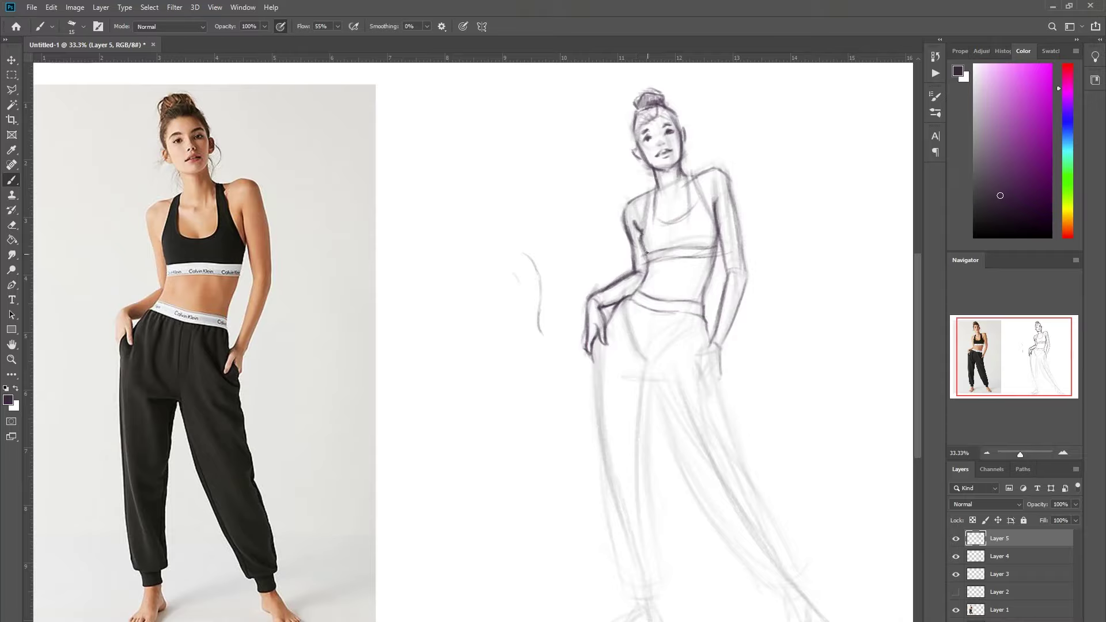
- Draw the inner pant contour of the outstretched leg and the outer pant contour of the straighter leg
mouse_move(644, 339)
left_mouse_down()
mouse_move(684, 490)
mouse_move(758, 579)
left_mouse_up()
mouse_move(594, 351)
left_mouse_down()
mouse_move(607, 412)
mouse_move(602, 505)
left_mouse_up()
mouse_move(592, 385)
left_mouse_down()
mouse_move(619, 576)
mouse_move(624, 525)
left_mouse_up()
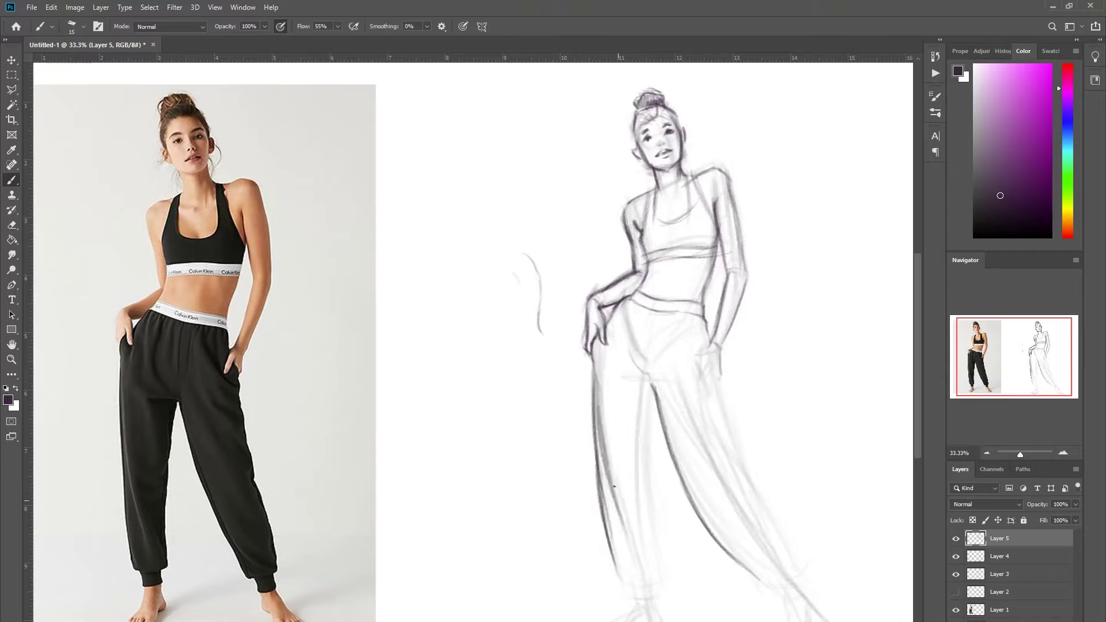
left_click_drag(602, 450, 637, 569)
key("ctrl+z")
left_click_drag(597, 449, 630, 579)
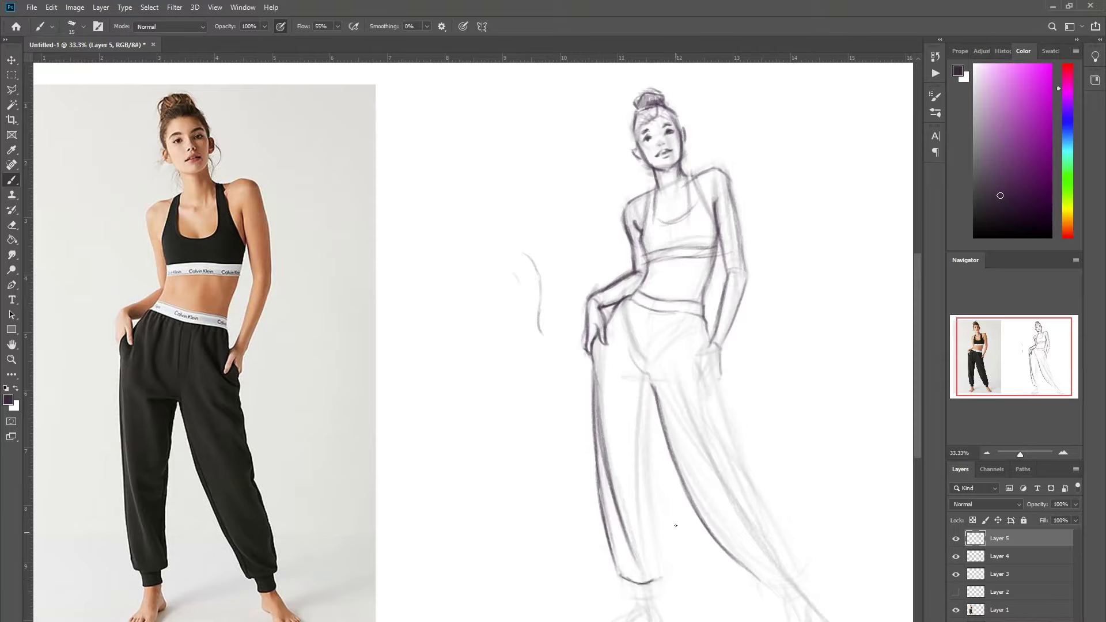
- Draw the crotch line, the fabric folds and the inner seam of the straighter pant leg
left_click_drag(619, 378, 652, 382)
mouse_move(637, 311)
left_mouse_down()
mouse_move(645, 375)
mouse_move(638, 337)
mouse_move(612, 360)
mouse_move(625, 365)
mouse_move(598, 367)
mouse_move(639, 435)
left_mouse_up()
left_click_drag(619, 380, 634, 445)
left_click_drag(648, 387, 649, 515)
left_click_drag(648, 461, 658, 577)
left_click_drag(649, 485, 621, 538)
- Outline the cuff, ankle and foot of the straighter leg
left_click_drag(624, 581, 633, 598)
mouse_move(631, 599)
left_mouse_down()
mouse_move(654, 594)
mouse_move(625, 621)
left_mouse_up()
left_click_drag(638, 603, 647, 619)
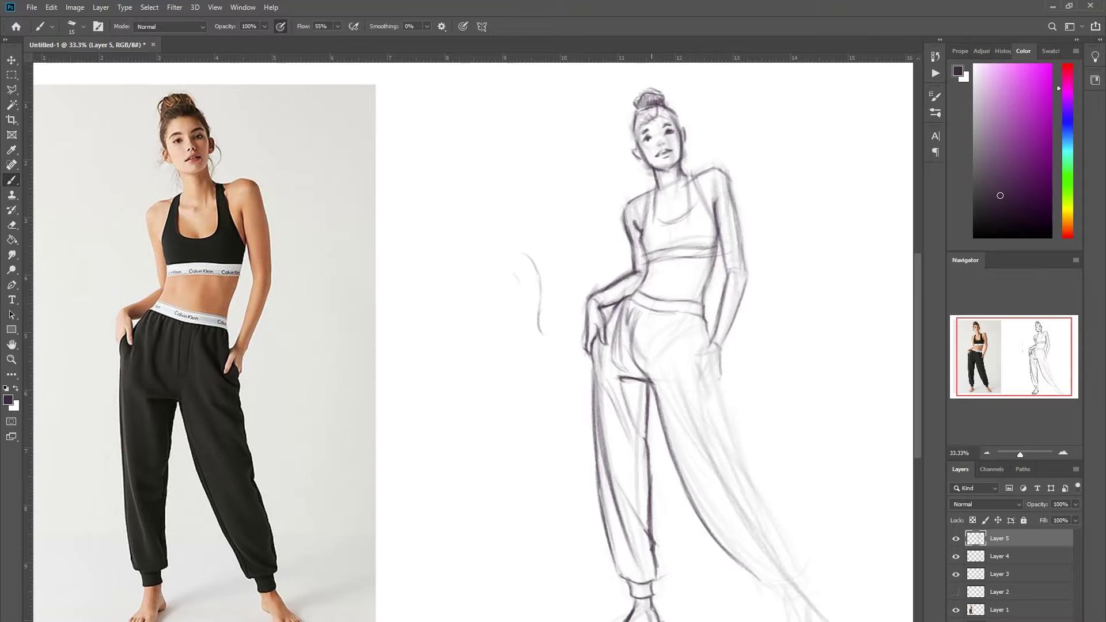
- Draw the front folds below the waistband and the outer contour and folds of the outstretched pant leg
left_click_drag(650, 312, 644, 374)
left_click_drag(672, 317, 697, 358)
key("]")
mouse_move(672, 316)
left_mouse_down()
mouse_move(693, 360)
mouse_move(706, 348)
mouse_move(702, 368)
mouse_move(721, 390)
mouse_move(748, 493)
mouse_move(794, 571)
left_mouse_up()
key("[")
key("[")
key("[")
key("[")
key("bracketright")
key("bracketright")
key("bracketright")
- Outline the cuff, ankle and foot of the outstretched leg
mouse_move(720, 531)
left_mouse_down()
mouse_move(769, 570)
mouse_move(756, 588)
mouse_move(794, 570)
mouse_move(800, 595)
left_mouse_up()
left_click_drag(794, 578, 821, 621)
left_click_drag(785, 600, 790, 621)
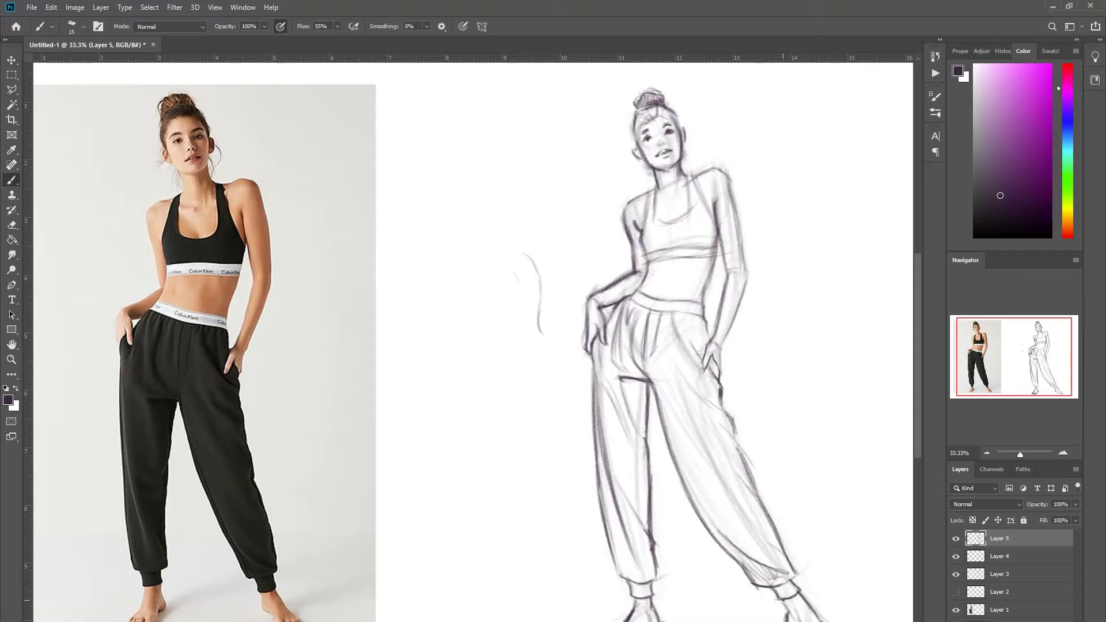
left_click_drag(782, 601, 795, 620)
key("ctrl+minus")
key("ctrl+shift+h")
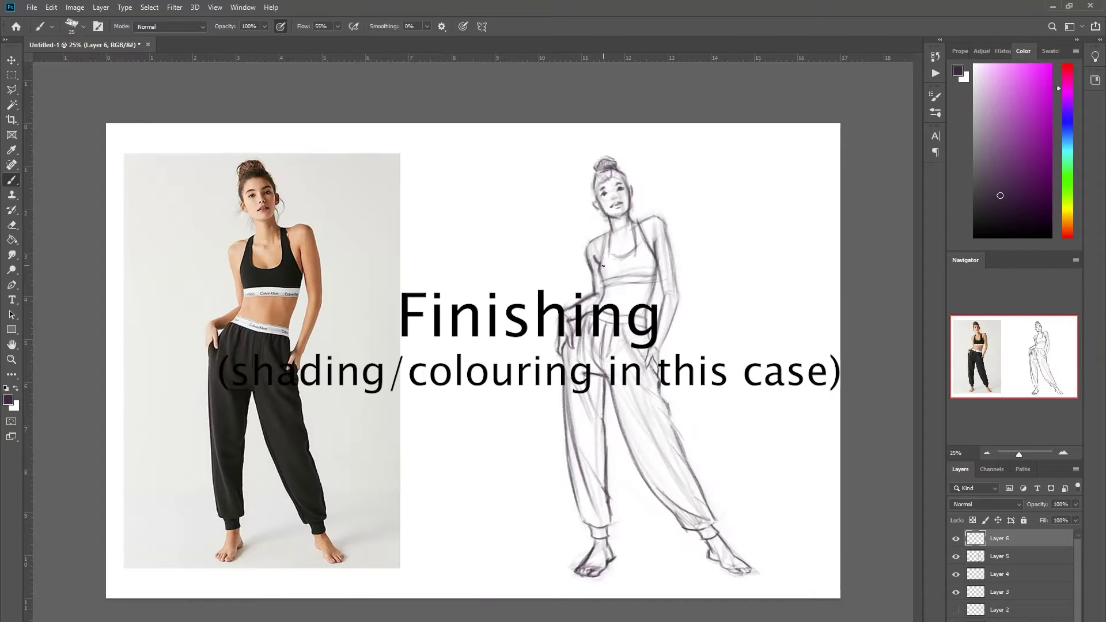
- On Layer 6, shade along the straighter arm and shoulder with a larger brush
key("bracketright")
key("bracketright")
key("bracketright")
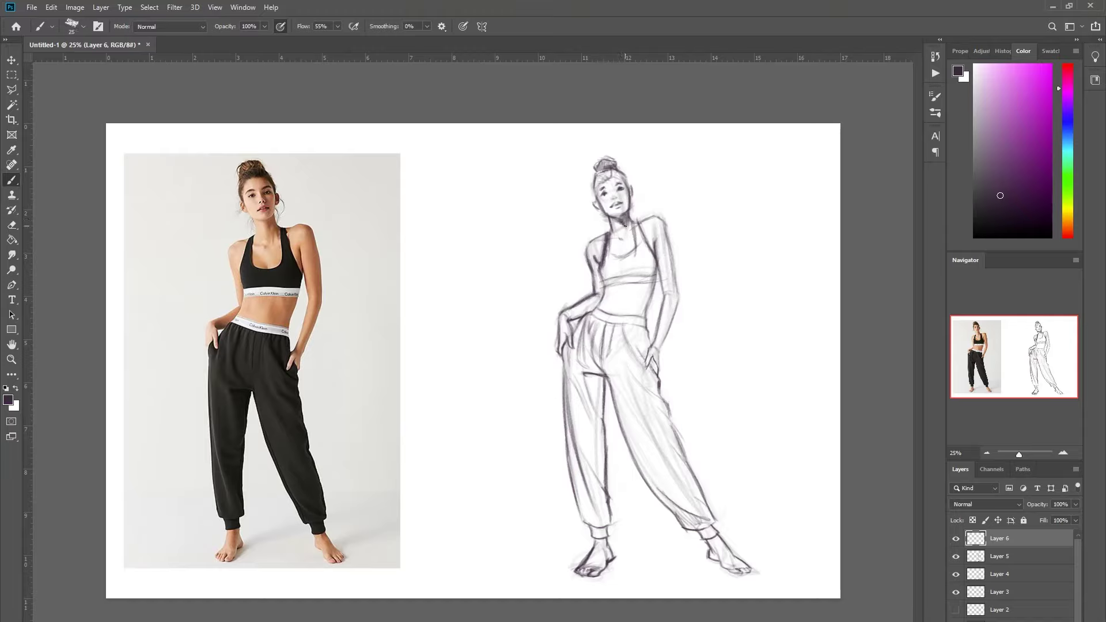
left_click_drag(658, 219, 677, 307)
mouse_move(648, 240)
left_mouse_down()
mouse_move(658, 254)
mouse_move(665, 246)
left_mouse_up()
mouse_move(671, 269)
left_mouse_down()
mouse_move(674, 321)
mouse_move(660, 292)
left_mouse_up()
key("bracketleft")
key("bracketright")
- Fill the sports top with muted purple, sampling tones from the drawing
mouse_move(608, 236)
left_mouse_down()
mouse_move(603, 278)
mouse_move(639, 249)
mouse_move(656, 269)
mouse_move(646, 275)
mouse_move(605, 258)
mouse_move(652, 275)
mouse_move(654, 250)
mouse_move(637, 230)
left_mouse_up()
key("alt")
left_click(611, 272, "alt")
left_click(629, 289, "alt")
left_click(636, 267, "alt")
mouse_move(637, 256)
left_mouse_down()
mouse_move(642, 227)
mouse_move(651, 247)
mouse_move(627, 238)
mouse_move(620, 258)
left_mouse_up()
left_click(641, 232, "alt")
left_click(638, 247, "alt")
key("bracketright")
key("bracketright")
key("bracketright")
key("bracketright")
left_click(621, 263, "alt")
- Shade the side of the face around the cheek and jaw in gray
left_click_drag(620, 189, 622, 203)
mouse_move(625, 185)
left_mouse_down()
mouse_move(622, 212)
mouse_move(616, 194)
mouse_move(614, 205)
mouse_move(622, 201)
left_mouse_up()
key("bracketleft")
key("bracketleft")
key("bracketleft")
key("bracketleft")
key("bracketleft")
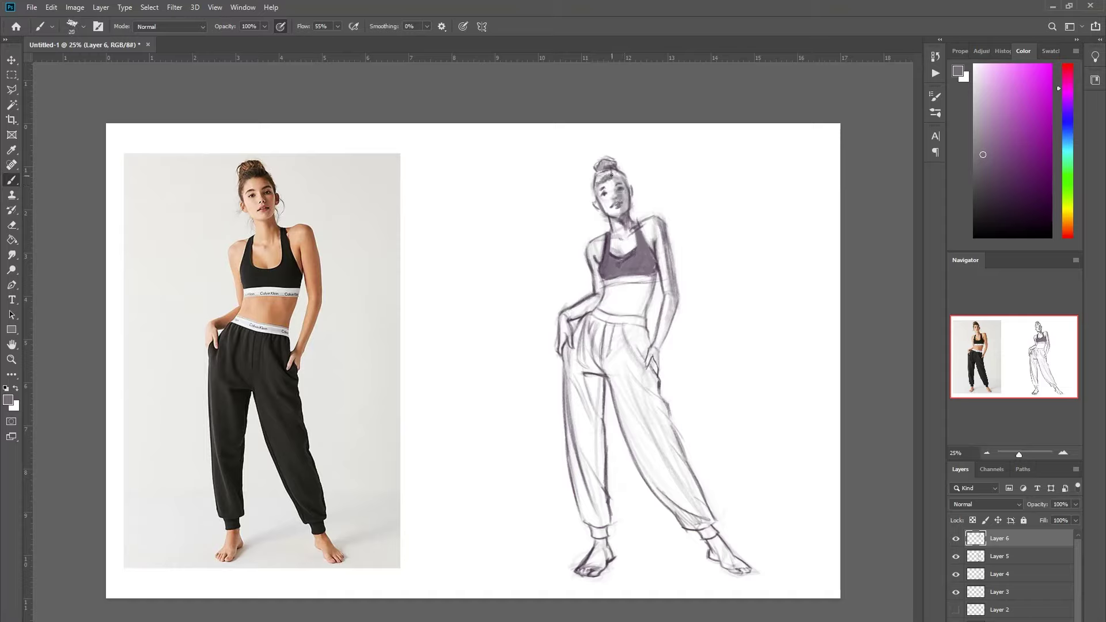
- Darken the hair and top bun with dark purple
key("bracketright")
key("bracketright")
left_click(591, 191, "alt")
left_click_drag(615, 177, 612, 165)
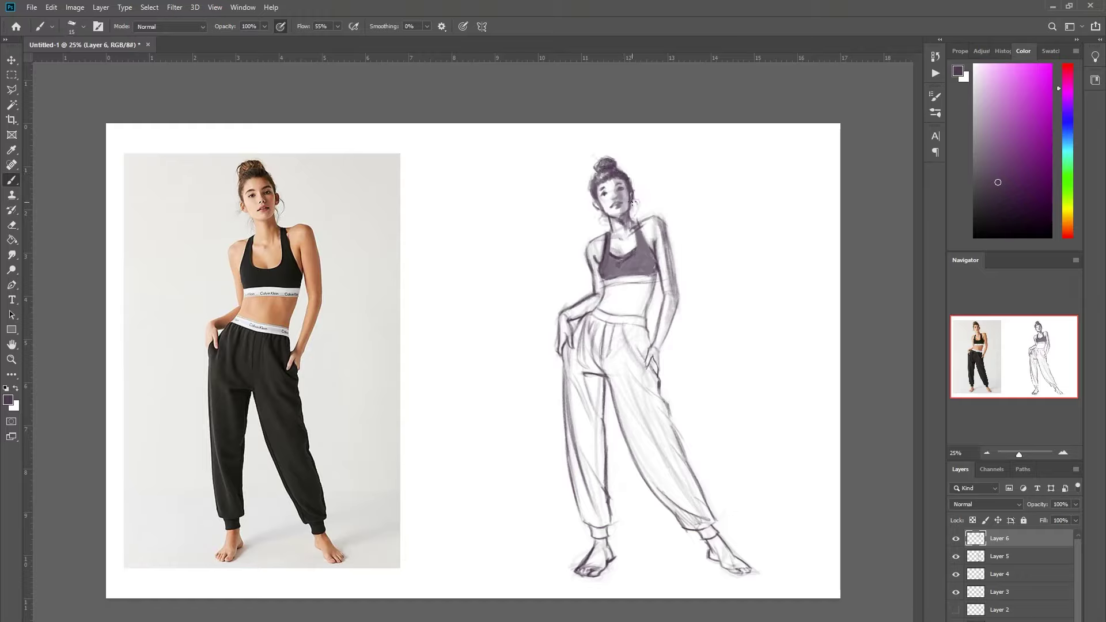
- Shade the bare midriff below the sports top in light gray, sampling tones from the drawing
key("bracketright")
key("bracketright")
key("bracketright")
key("bracketright")
left_click(599, 248, "alt")
left_click(598, 262, "alt")
mouse_move(600, 276)
left_mouse_down()
mouse_move(599, 299)
mouse_move(646, 307)
mouse_move(626, 315)
mouse_move(638, 286)
mouse_move(635, 312)
mouse_move(612, 306)
mouse_move(626, 296)
left_mouse_up()
key("bracketright")
key("bracketright")
key("bracketright")
key("bracketright")
left_click(619, 300, "alt")
left_click(637, 305, "alt")
key("bracketright")
key("bracketright")
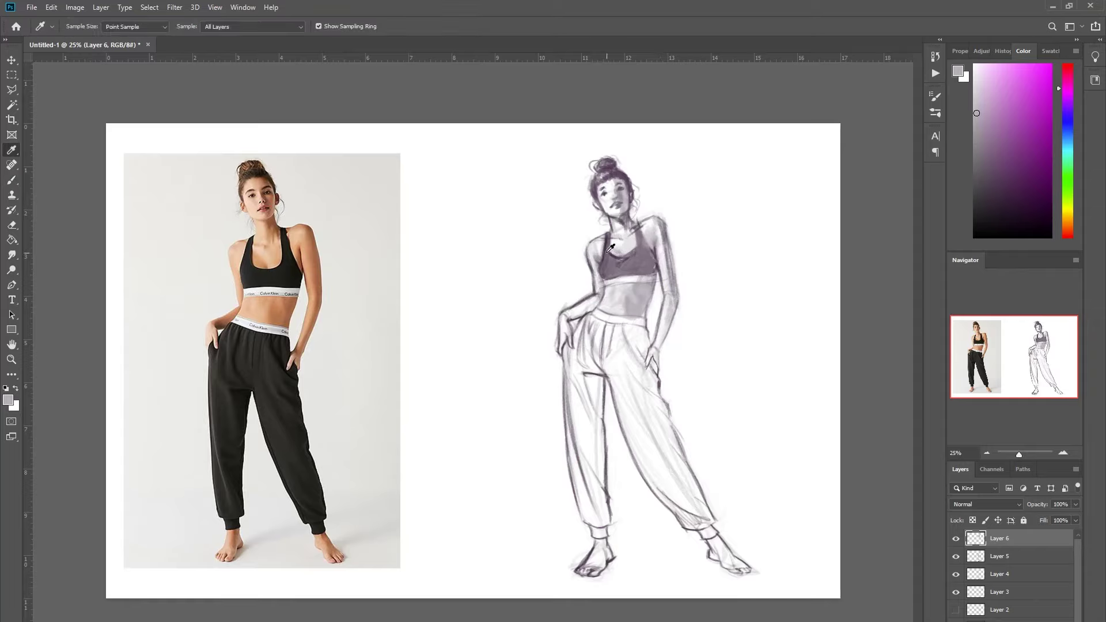
- Move Layer 6 below Layer 5 and fill the pants with the muted purple sampled from the sports top
left_click(634, 241, "alt")
key("ctrl+bracketleft")
mouse_move(621, 324)
left_mouse_down()
mouse_move(576, 357)
mouse_move(599, 518)
mouse_move(579, 404)
mouse_move(686, 519)
mouse_move(708, 512)
mouse_move(645, 369)
mouse_move(591, 345)
mouse_move(587, 405)
left_mouse_up()
key("bracketright")
left_click(573, 329, "alt")
key("bracketright")
key("bracketright")
key("bracketright")
key("bracketright")
left_click(583, 387, "alt")
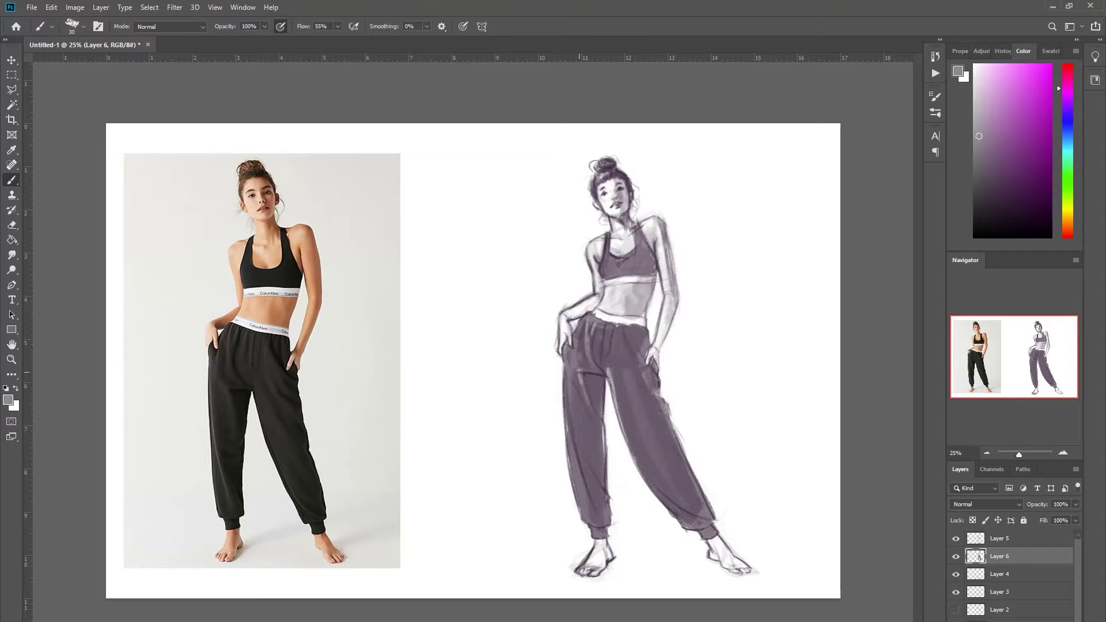
- Brush fold streaks down the bent-arm-side leg of the pants, using light and dark tones sampled from the drawing
left_click(582, 397, "alt")
left_click_drag(583, 462, 599, 512)
left_click(560, 397, "alt")
left_click_drag(567, 391, 598, 514)
left_click(594, 374, "alt")
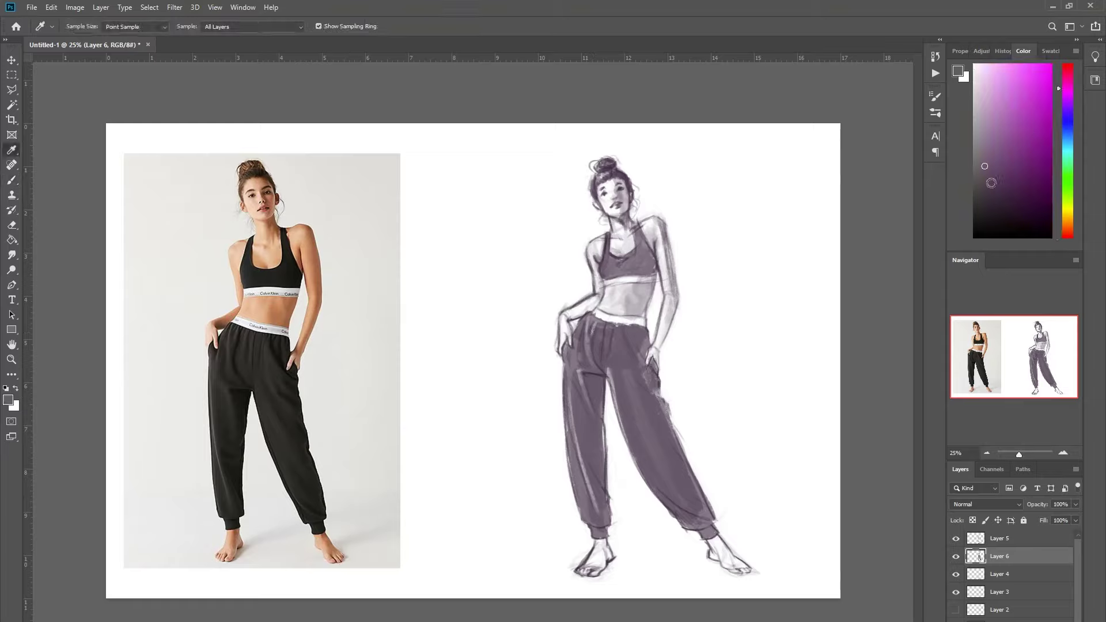
- Enlarge the brush and deepen the purple around the crotch and hip folds of the pants
key("bracketright")
key("bracketright")
key("bracketright")
key("bracketright")
key("bracketright")
mouse_move(589, 376)
left_mouse_down()
mouse_move(600, 380)
mouse_move(594, 405)
left_mouse_up()
left_click_drag(599, 327, 596, 364)
mouse_move(580, 357)
left_mouse_down()
mouse_move(590, 324)
mouse_move(599, 357)
left_mouse_up()
- Darken both legs of the pants with sampled dark purple, from the hips and pocket down to the cuffs
key("bracketright")
key("bracketright")
mouse_move(685, 526)
left_mouse_down()
mouse_move(705, 507)
mouse_move(638, 428)
mouse_move(668, 432)
mouse_move(635, 378)
mouse_move(649, 382)
left_mouse_up()
left_click_drag(630, 329, 646, 357)
key("bracketright")
left_click(588, 320, "alt")
left_click(597, 379, "alt")
mouse_move(579, 374)
left_mouse_down()
mouse_move(594, 519)
mouse_move(577, 415)
mouse_move(682, 521)
mouse_move(708, 528)
left_mouse_up()
key("bracketright")
left_click_drag(594, 414, 600, 476)
left_click_drag(661, 399, 681, 485)
left_click_drag(667, 425, 652, 363)
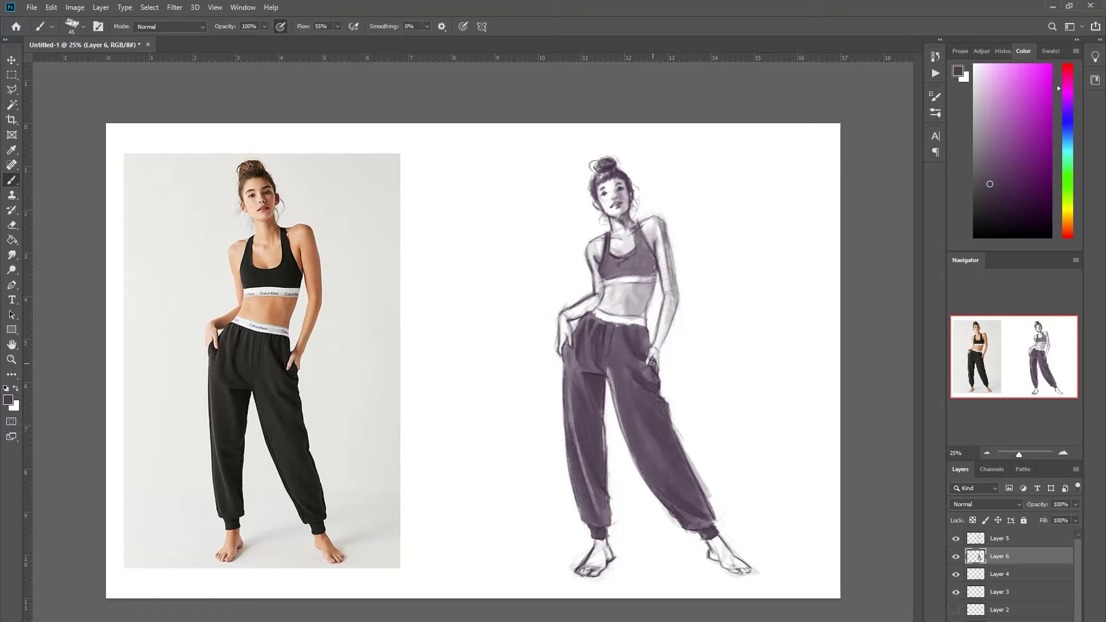
- Touch up the lower edge of the pants' waistband with a tone sampled from the band
left_click(615, 319, "alt")
mouse_move(607, 322)
left_mouse_down()
mouse_move(642, 327)
mouse_move(630, 325)
left_mouse_up()
left_click(624, 330, "alt")
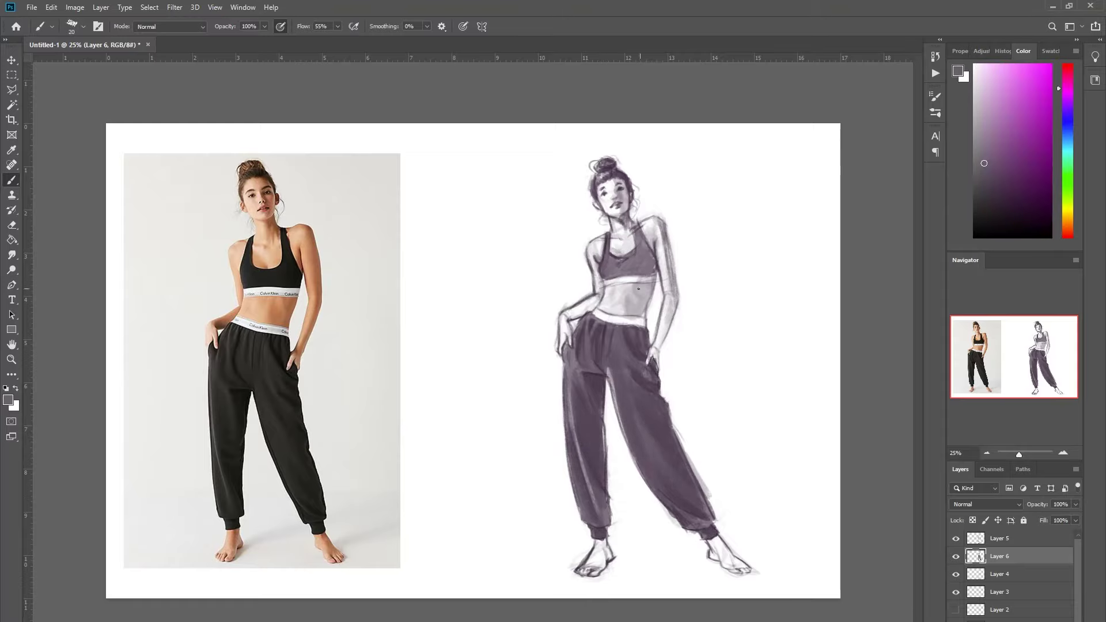
- Darken the sports top and its shoulder strap with dark purple sampled from the top
left_click(617, 259, "alt")
key("bracketright")
key("bracketright")
key("bracketright")
mouse_move(620, 261)
left_mouse_down()
mouse_move(612, 273)
mouse_move(655, 259)
mouse_move(642, 230)
left_mouse_up()
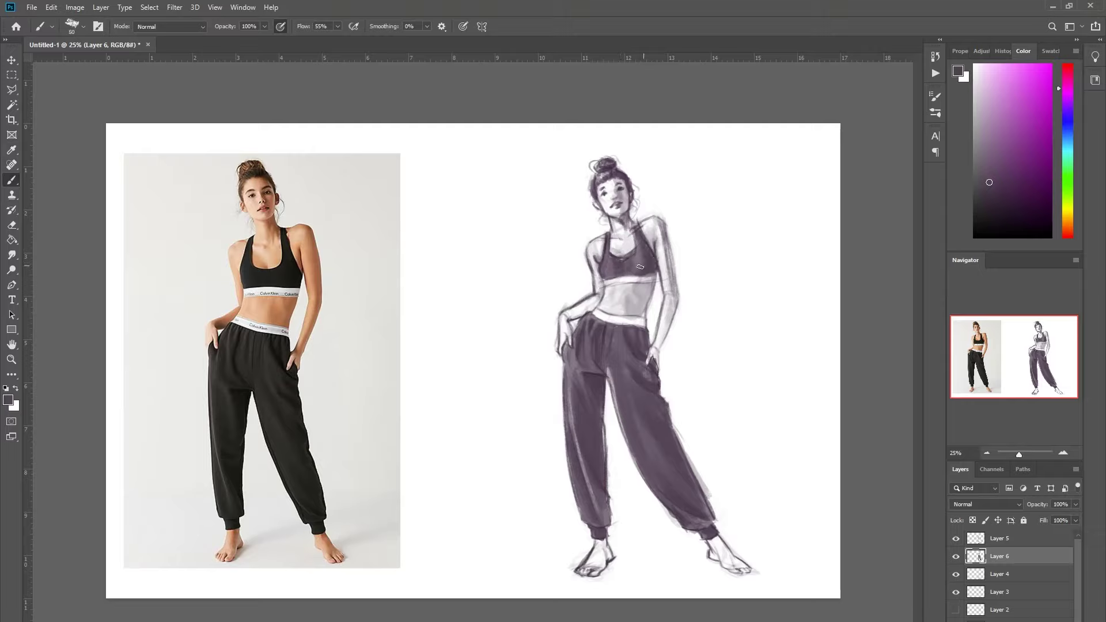
key("bracketright")
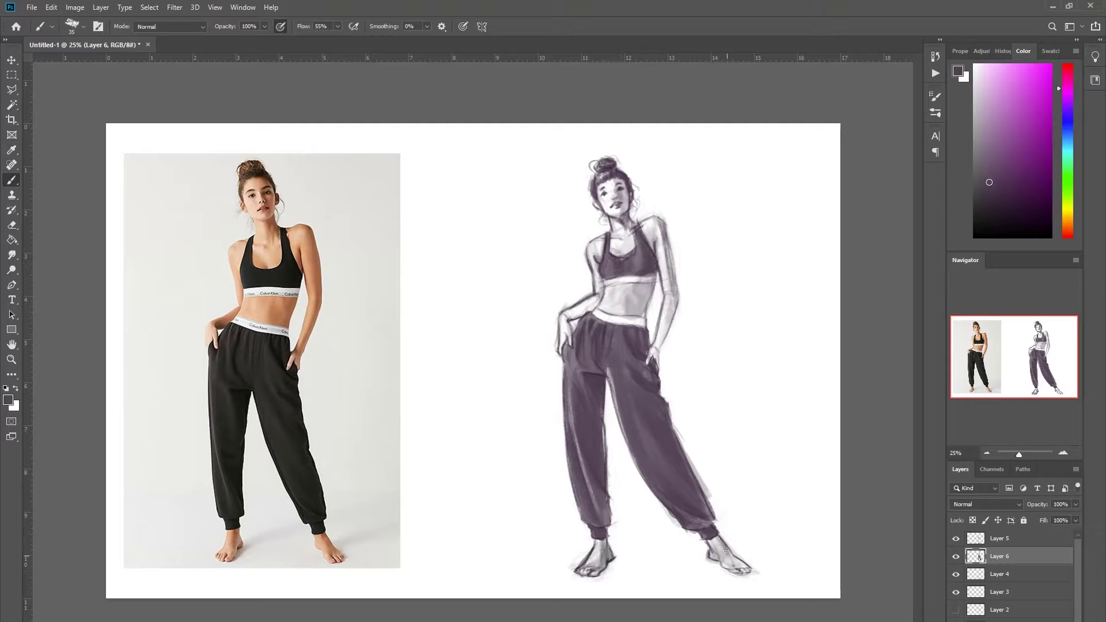
- Shade the feet and ankles in gray sampled from the foot
key("i")
left_click(596, 554)
key("bracketright")
key("bracketright")
key("bracketright")
left_click_drag(597, 552, 602, 542)
- Shade the lower midriff just above the waistband with a gray sampled from the skin
left_click(601, 305, "alt")
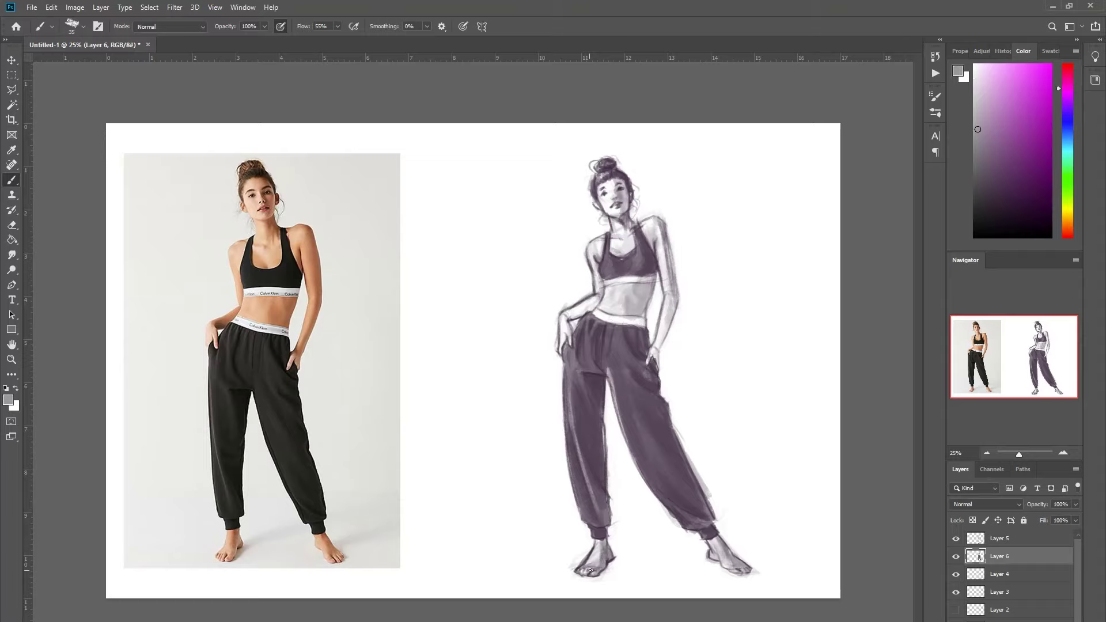
left_click(596, 298, "alt")
mouse_move(580, 310)
left_mouse_down()
mouse_move(569, 318)
mouse_move(599, 297)
mouse_move(643, 316)
mouse_move(631, 311)
left_mouse_up()
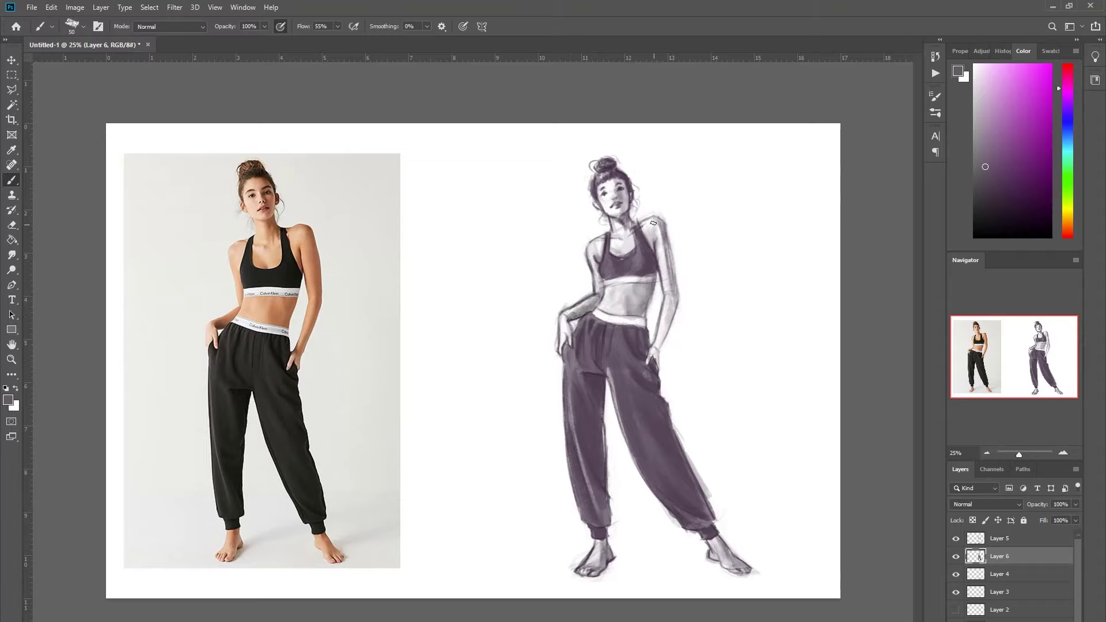
- Shade the straight arm from the shoulder down to the hand in the pocket with sampled gray tones
left_click(664, 328, "alt")
key("bracketleft")
key("bracketleft")
left_click(668, 300, "alt")
left_click_drag(661, 233, 664, 266)
left_click_drag(671, 288, 655, 358)
left_click(650, 373, "alt")
- Paint soft gray cast shadows on the floor behind both feet
left_click(621, 545, "alt")
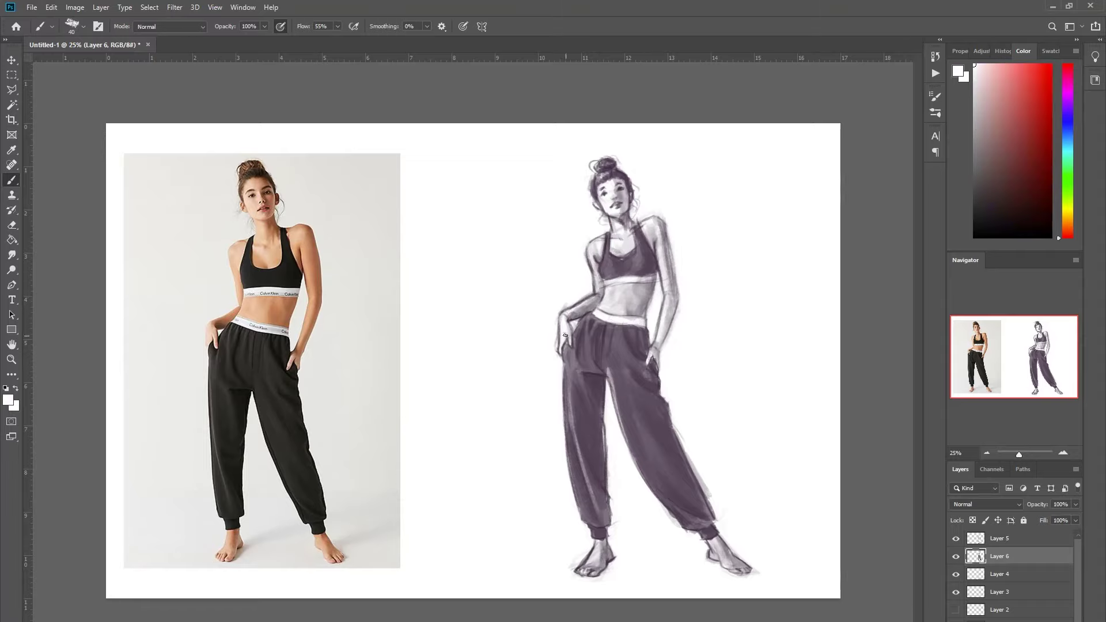
left_click(601, 533, "alt")
key("bracketleft")
left_click_drag(605, 570, 621, 559)
left_click_drag(605, 571, 639, 552)
key("bracketright")
key("bracketright")
key("bracketright")
key("bracketright")
left_click_drag(626, 552, 671, 543)
left_click_drag(737, 563, 753, 552)
left_click_drag(736, 558, 788, 543)
left_click_drag(691, 548, 673, 545)
- Touch up the bent forearm and brush lighter strokes along the outer edge of the pant leg below it
left_click(593, 251, "alt")
left_click_drag(577, 310, 594, 301)
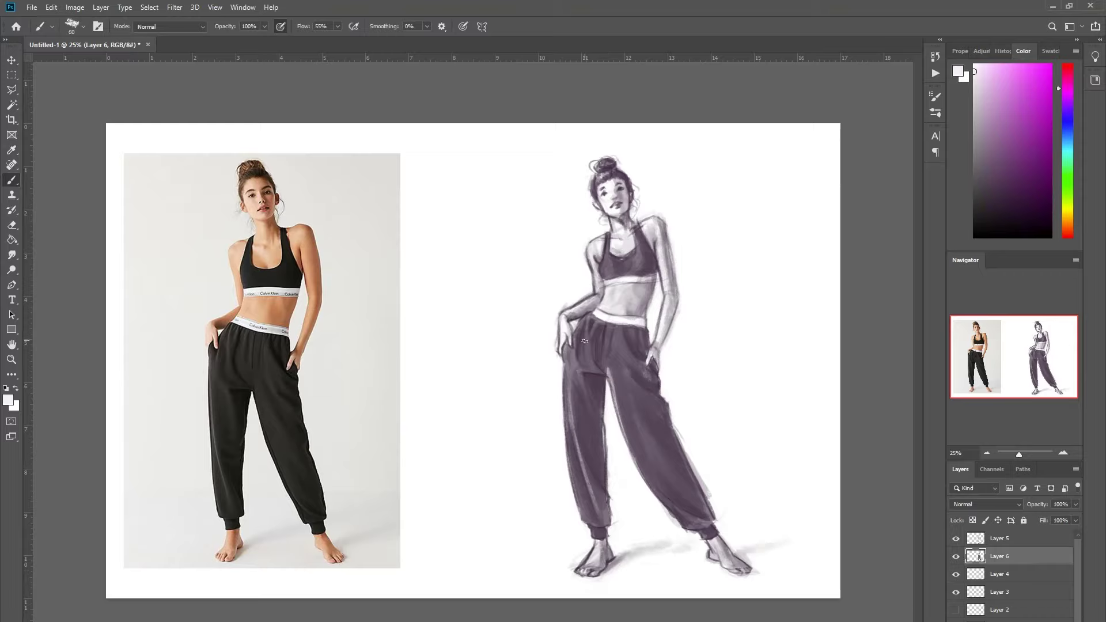
key("bracketright")
left_click_drag(565, 381, 573, 448)
left_click_drag(578, 393, 580, 376)
- Deepen the inner side of the bent-arm-side pant leg and the crotch folds with dark purple sampled from the pants
left_click(598, 436, "alt")
key("bracketright")
key("bracketright")
key("bracketright")
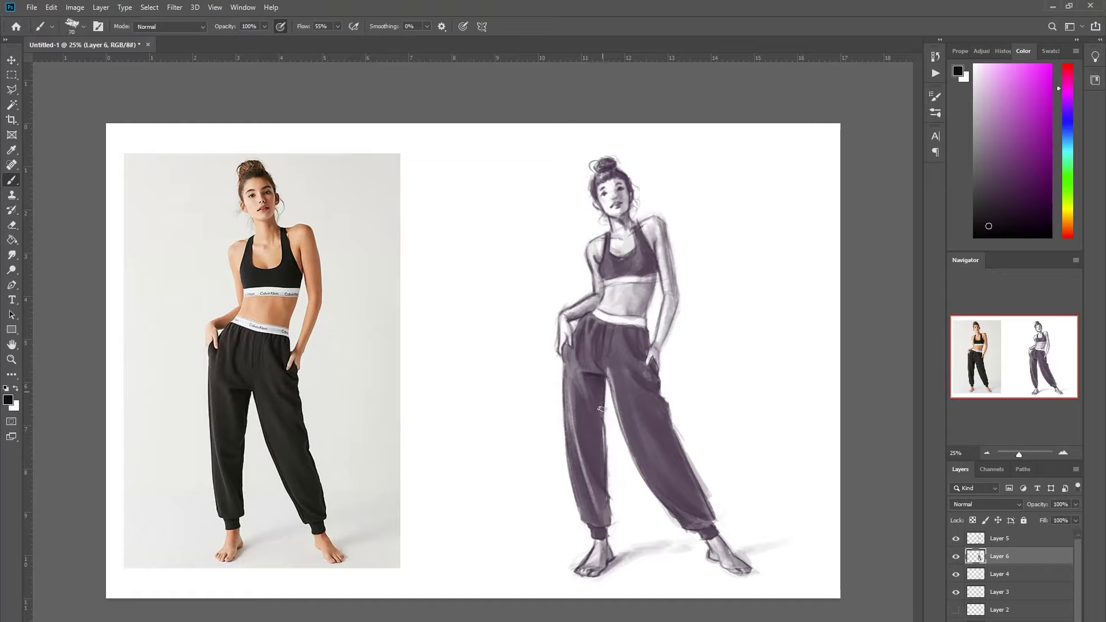
key("bracketleft")
key("bracketleft")
key("bracketleft")
left_click(600, 379, "alt")
left_click_drag(584, 440, 596, 479)
key("bracketleft")
key("bracketleft")
key("bracketleft")
mouse_move(590, 374)
left_mouse_down()
mouse_move(599, 399)
mouse_move(596, 353)
left_mouse_up()
key("bracketright")
key("bracketright")
key("bracketright")
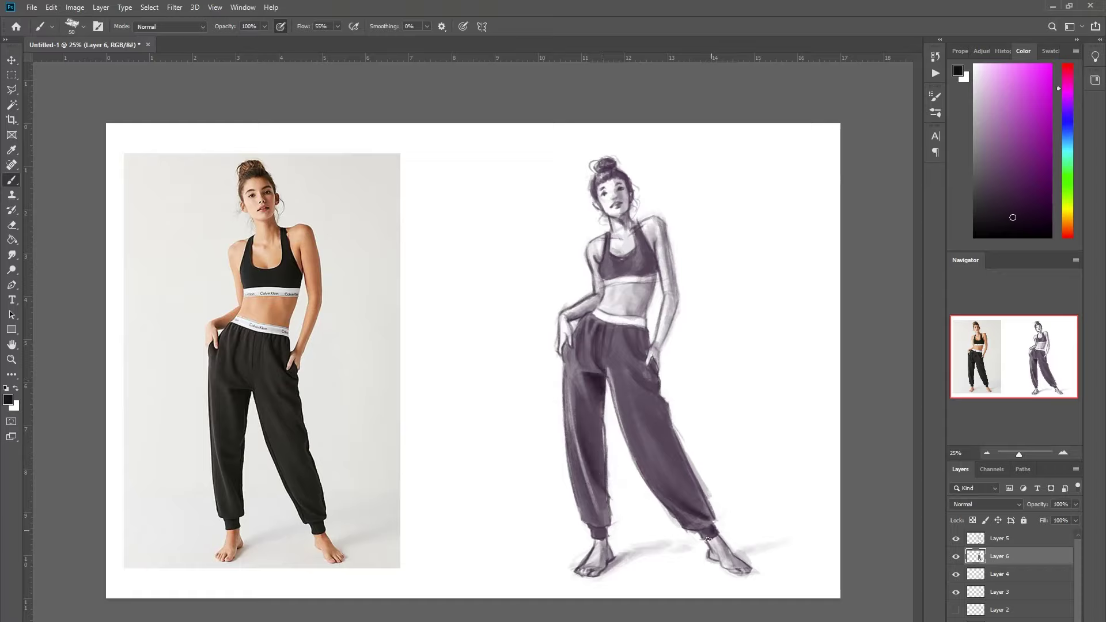
- Refine the tones of the outstretched pant leg at varying brush sizes, sampling purple from the leg
key("bracketleft")
key("bracketleft")
key("bracketleft")
key("bracketleft")
key("bracketleft")
key("bracketleft")
key("bracketleft")
key("bracketleft")
key("bracketright")
key("bracketright")
key("bracketright")
key("bracketleft")
key("bracketleft")
key("bracketleft")
left_click(671, 439, "alt")
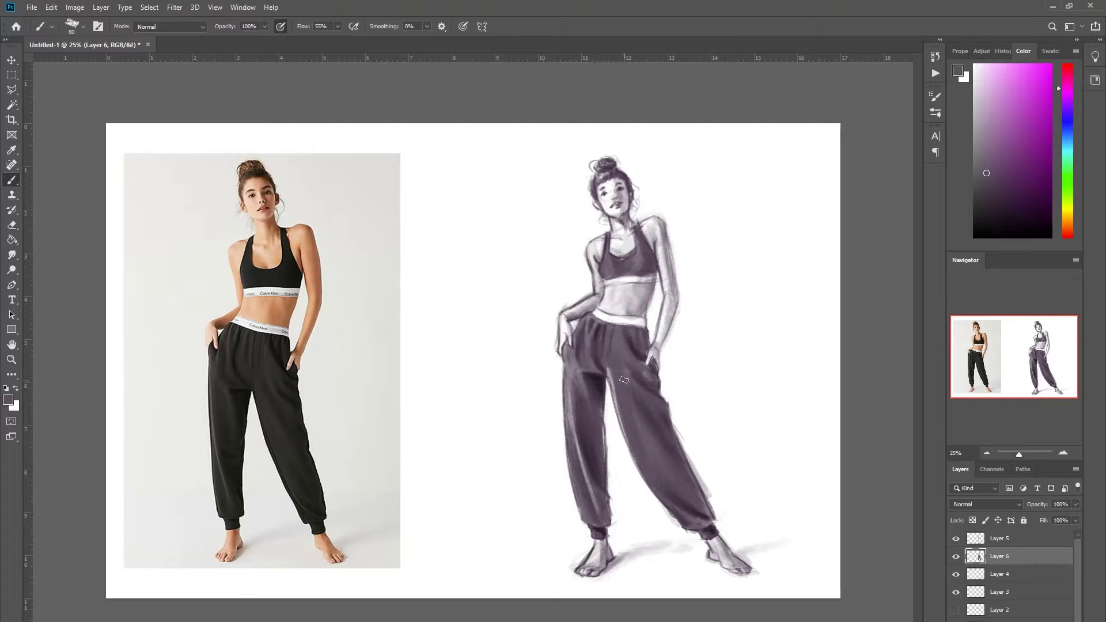
- Deepen the shadows on the sports top with dark purple at varying brush sizes
key("bracketleft")
key("bracketright")
key("bracketright")
key("bracketright")
key("bracketleft")
key("bracketleft")
key("bracketleft")
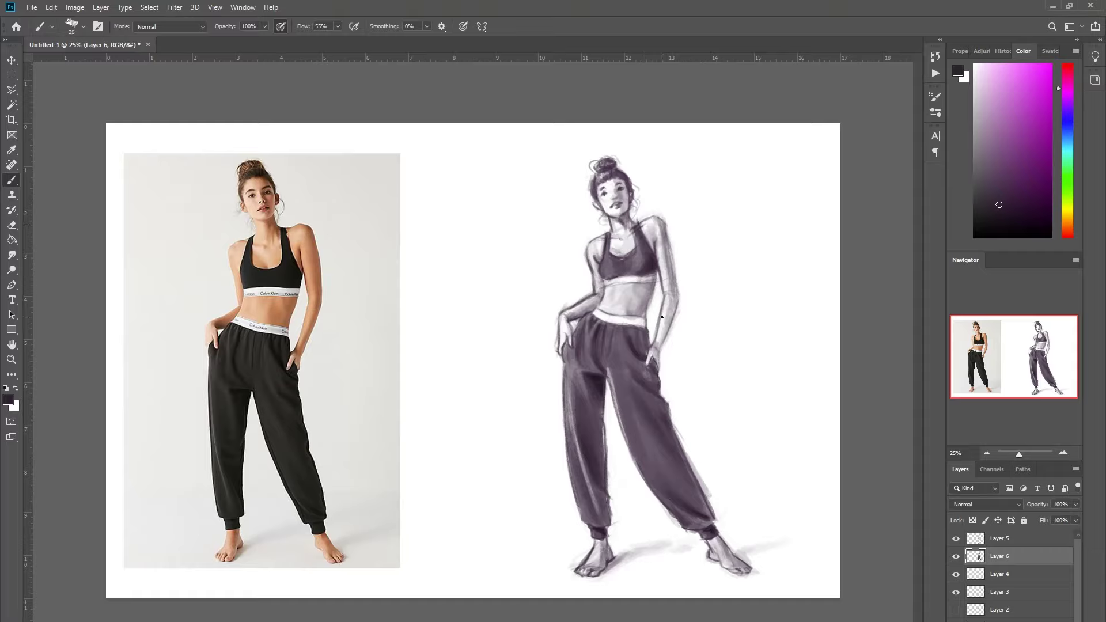
- Clean up the outer contour of the bent-arm-side pant leg with white
left_click(609, 241, "alt")
left_click_drag(566, 371, 569, 423)
key("bracketright")
key("bracketright")
key("bracketright")
key("bracketright")
key("bracketright")
key("bracketright")
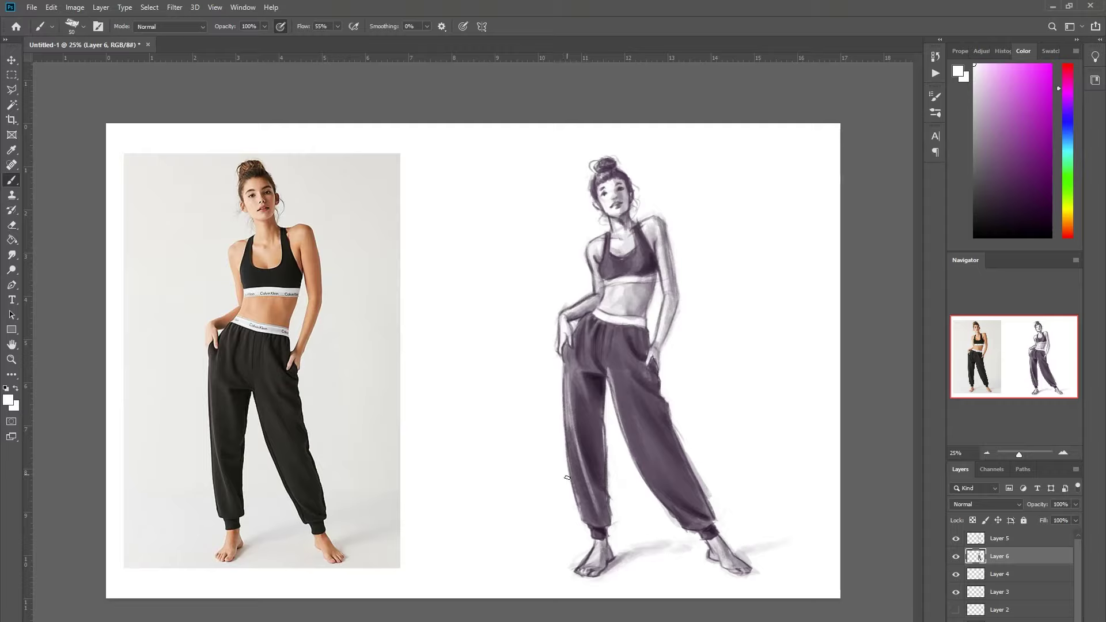
left_click(615, 193, "alt")
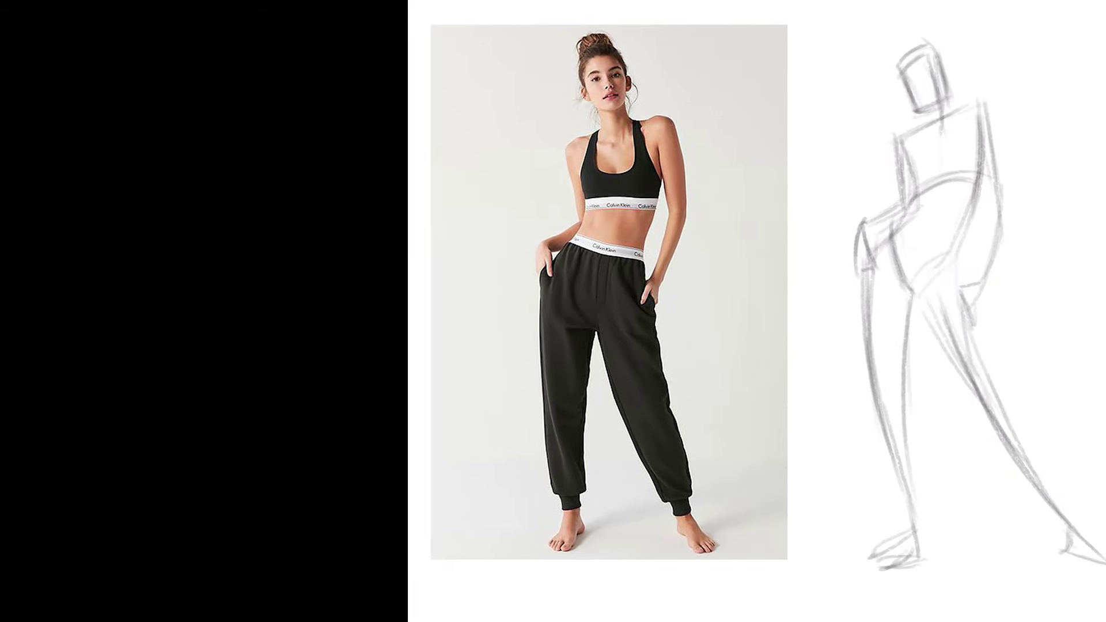